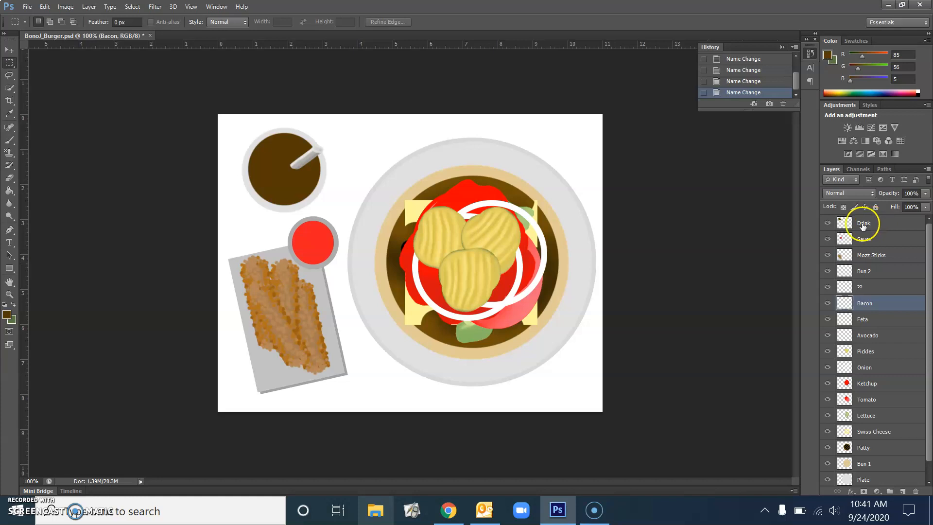
Identify the Drink layer by hiding and re-showing the drink cup.
click(873, 223)
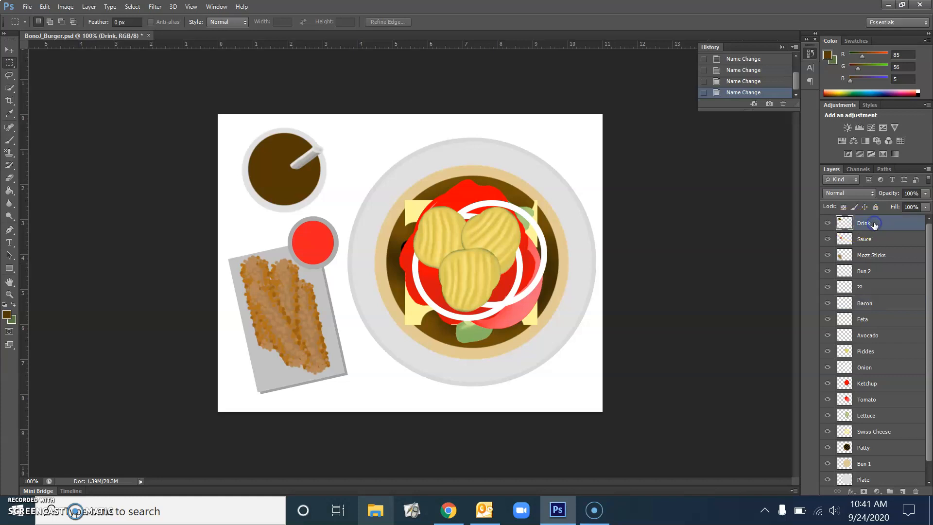
click(826, 223)
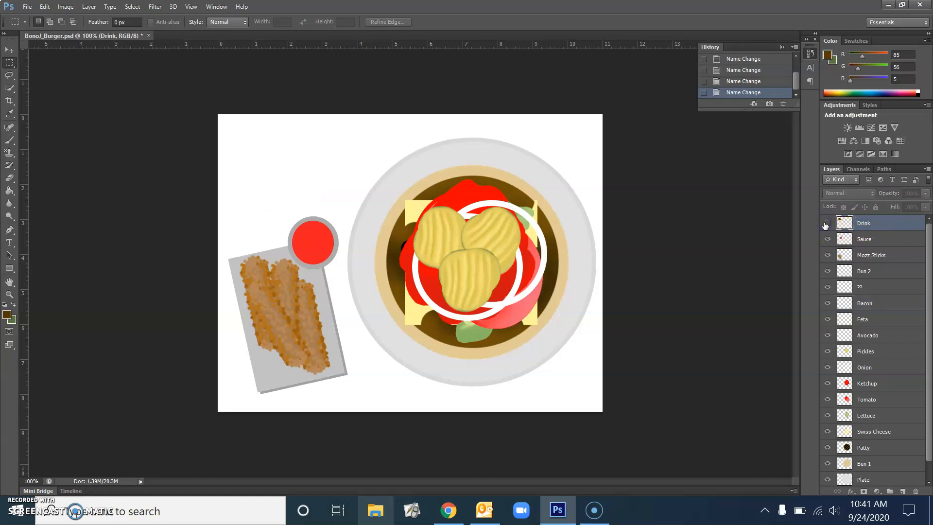
click(826, 223)
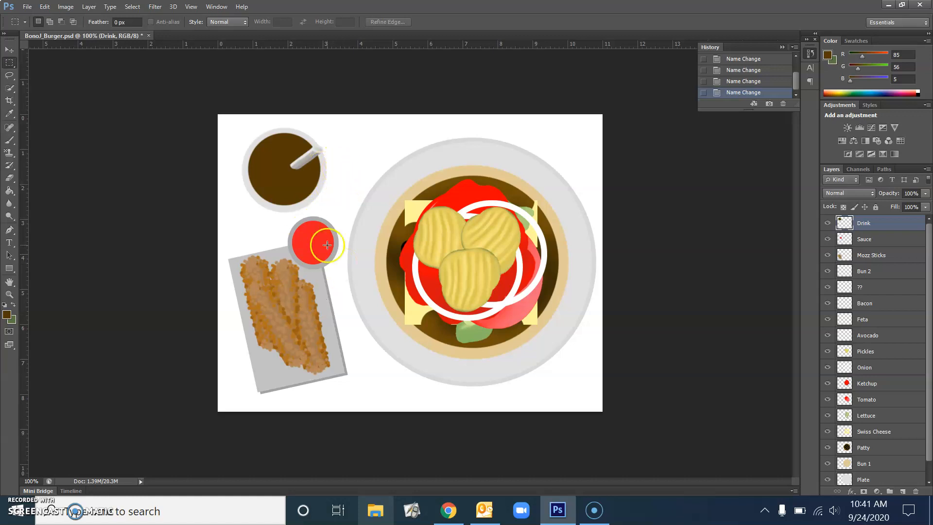
Find the Sauce layer by toggling the red sauce cup's visibility, then make Sauce active.
click(869, 250)
click(864, 241)
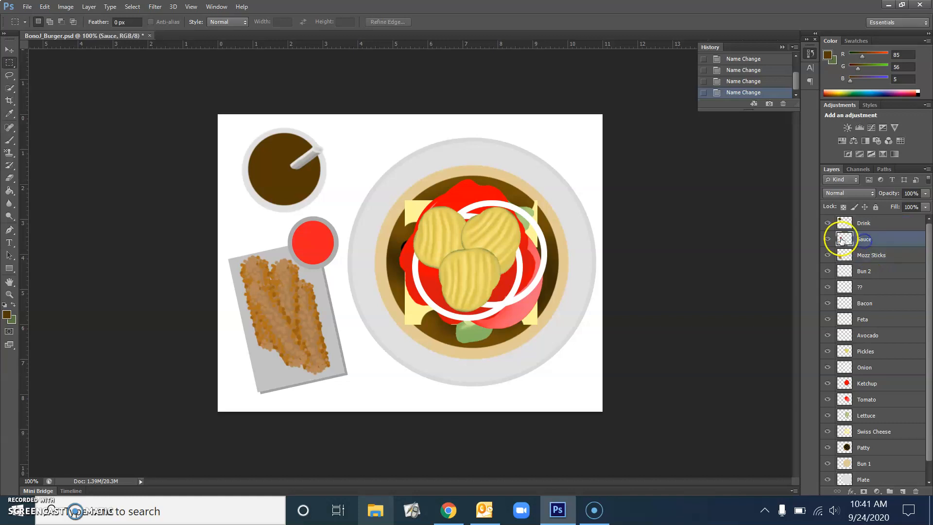
click(827, 239)
click(827, 240)
click(865, 257)
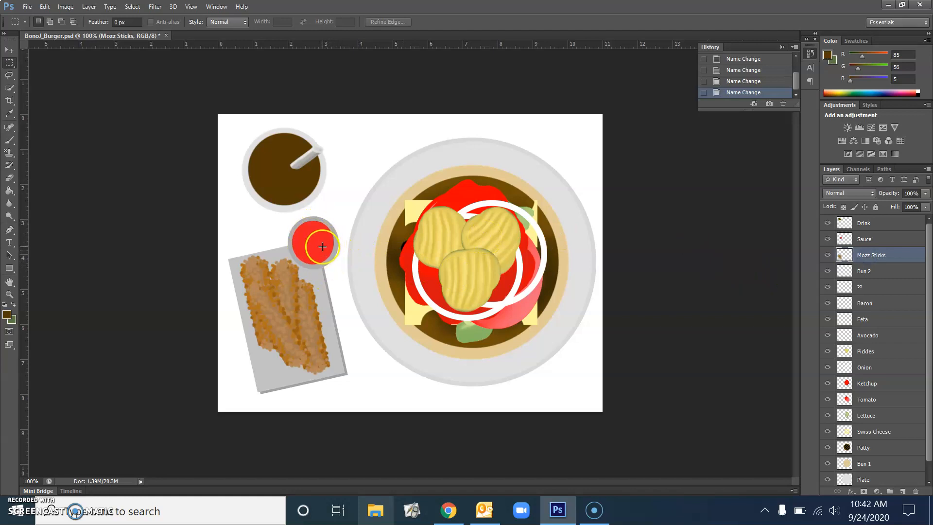
click(869, 245)
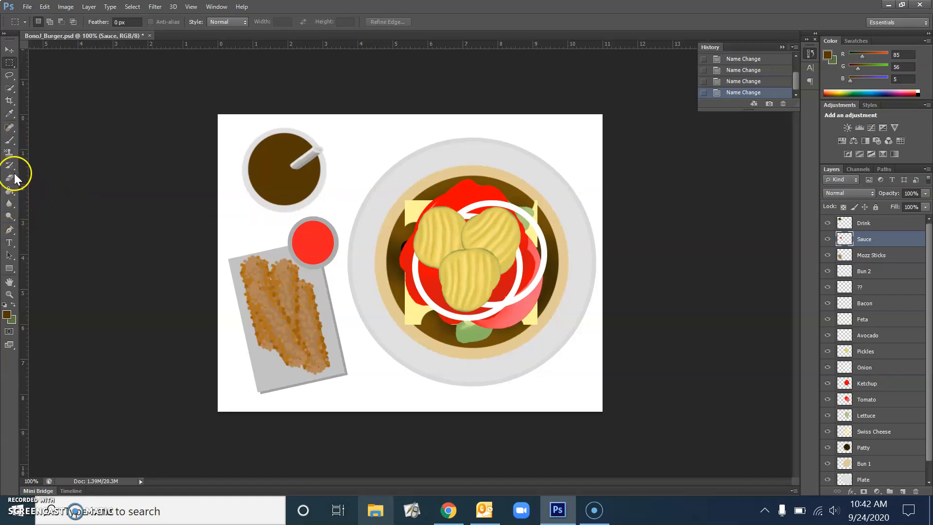
Switch to the Pattern Stamp Tool and pick a texture pattern from the pattern picker.
click(10, 154)
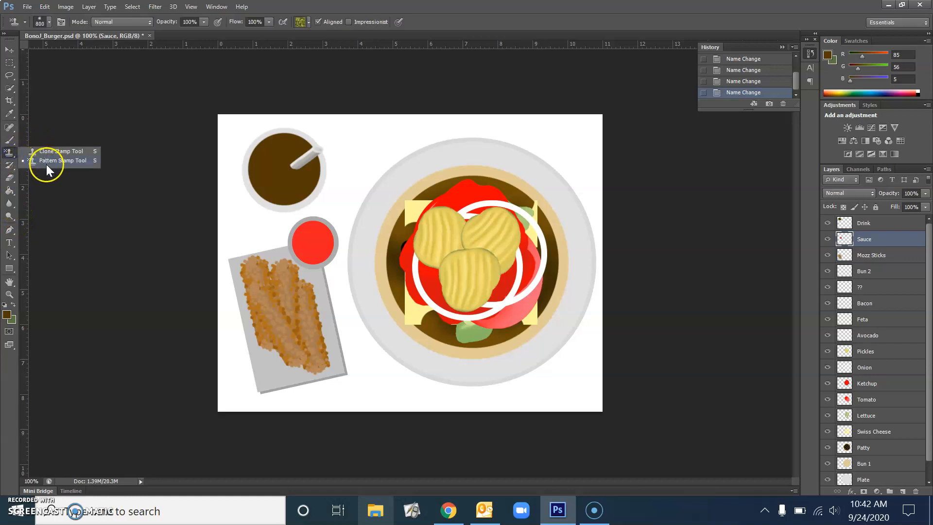
click(46, 165)
click(311, 22)
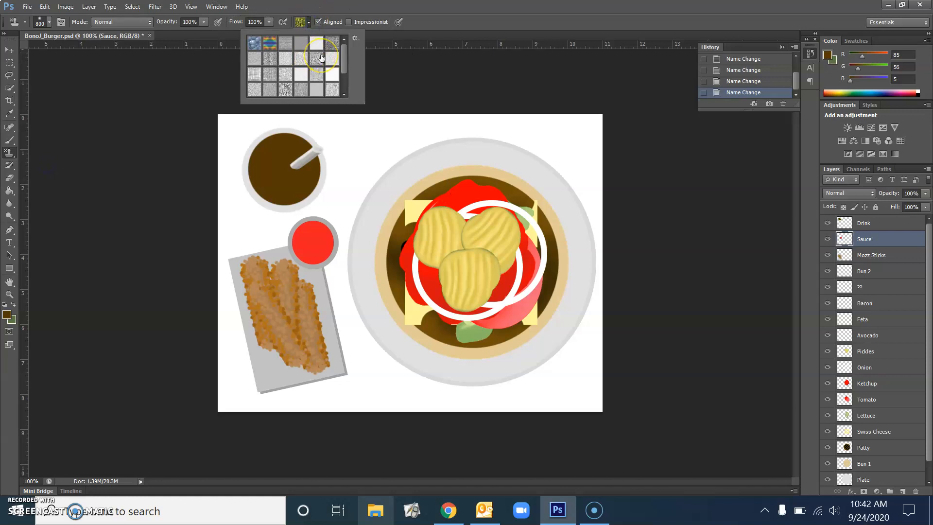
scroll(321, 58, down, 3)
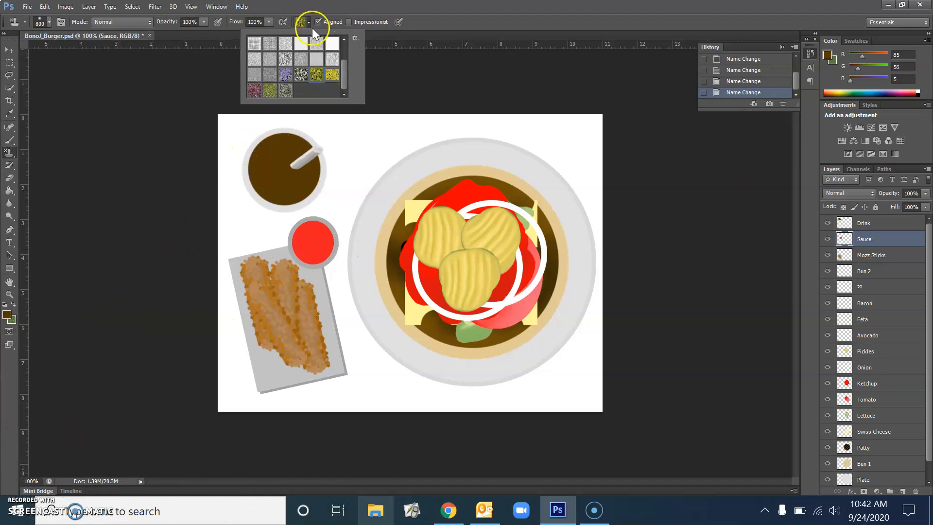
scroll(307, 64, up, 3)
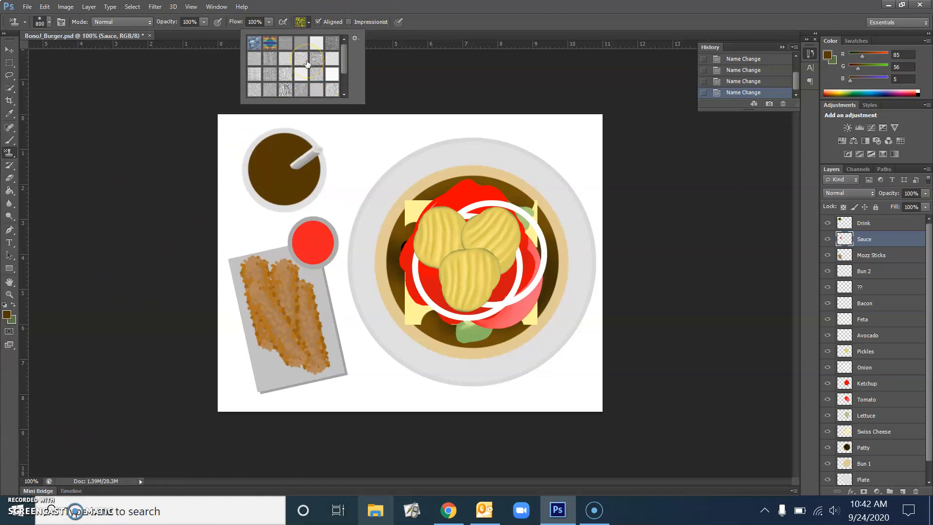
click(330, 45)
Add a new layer above Sauce and stamp the texture inside the sauce cup with a 125 brush.
click(903, 492)
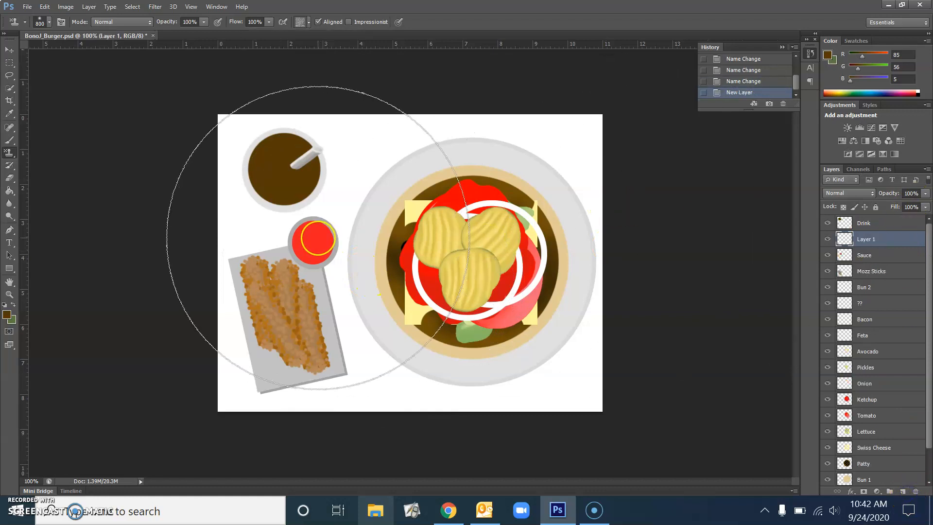
key(bracketleft)
key(bracketleft)
key(bracketleft)
key(bracketleft)
key(bracketleft)
key(bracketleft)
key(bracketleft)
key(bracketleft)
key(bracketleft)
key(bracketleft)
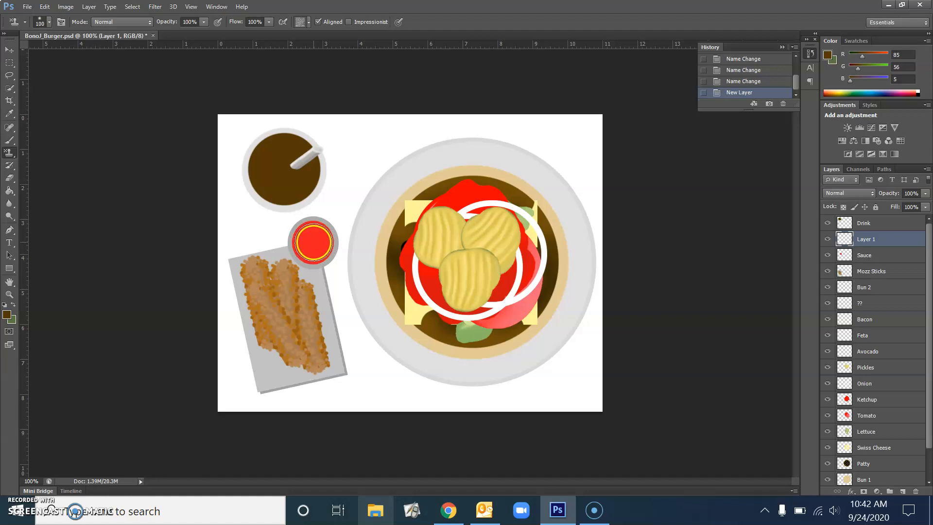
click(313, 242)
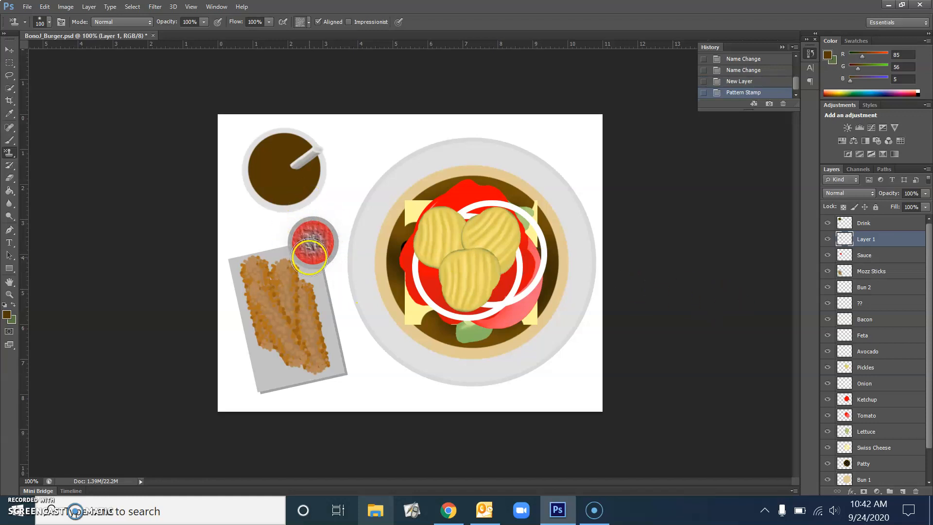
Set Layer 1's blend mode to Darken.
click(868, 241)
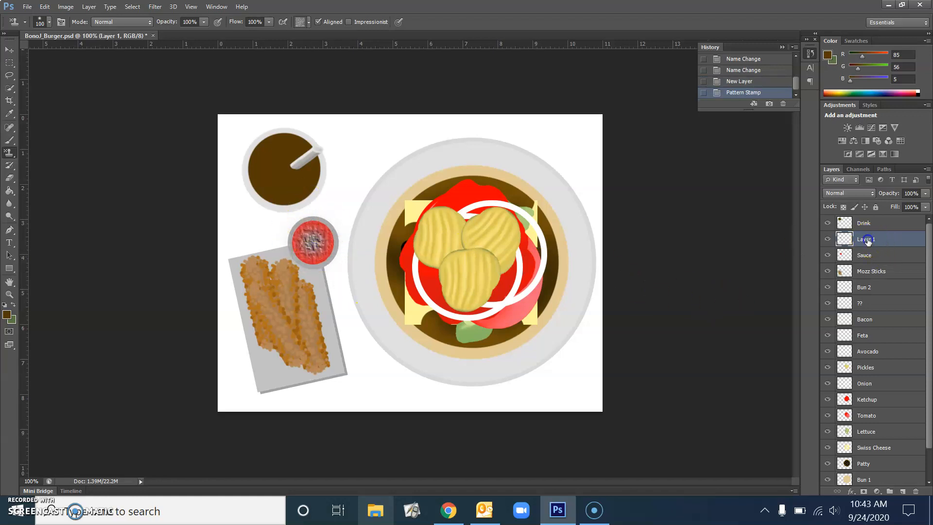
click(870, 195)
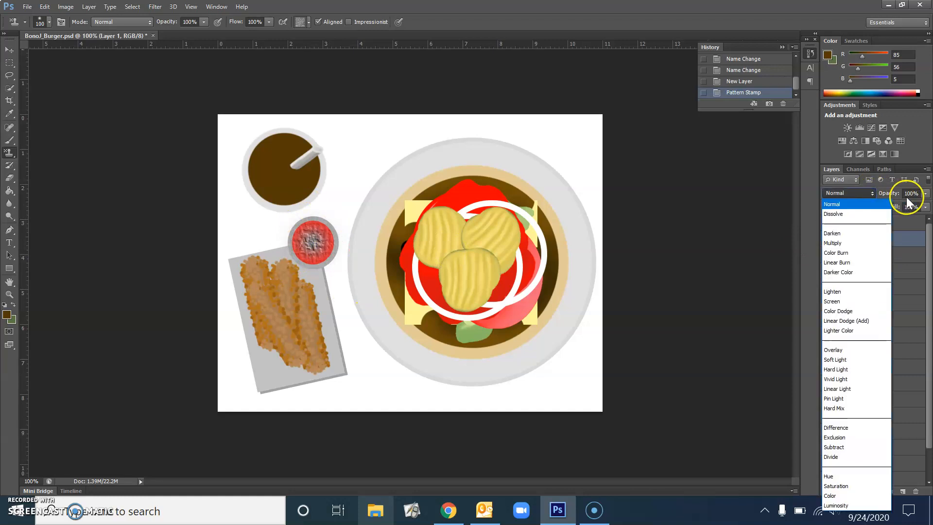
click(843, 234)
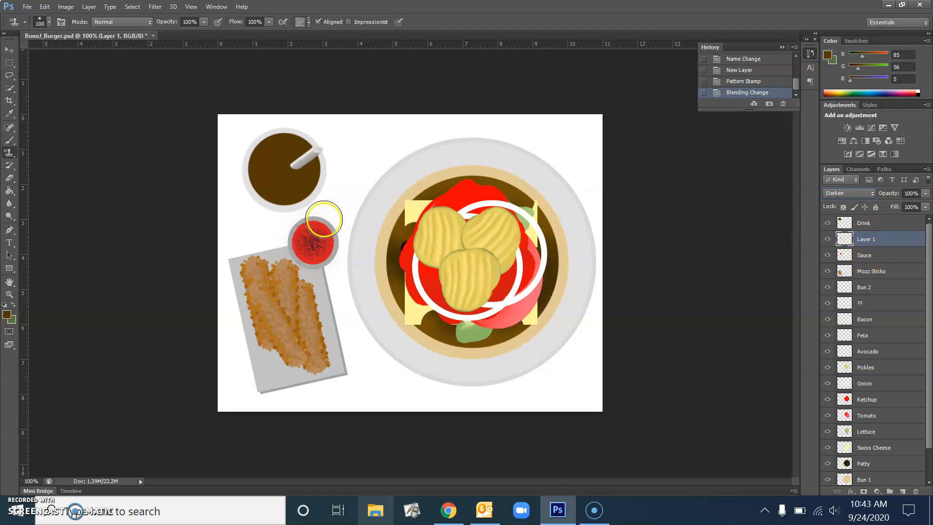
Zoom in on the sauce cup and erase stray texture beside it, shrinking the eraser to 70.
key(ctrl+plus)
key(ctrl+plus)
key(ctrl+plus)
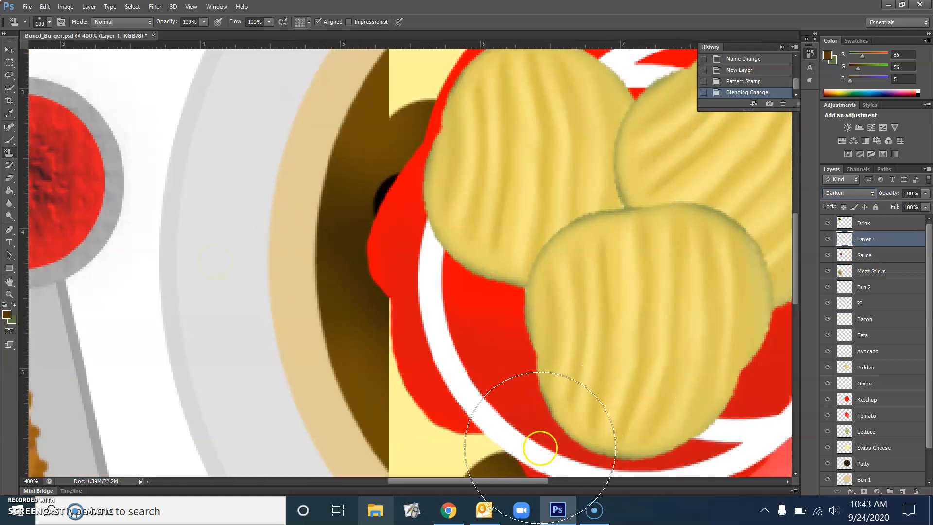
drag(465, 481, 417, 478)
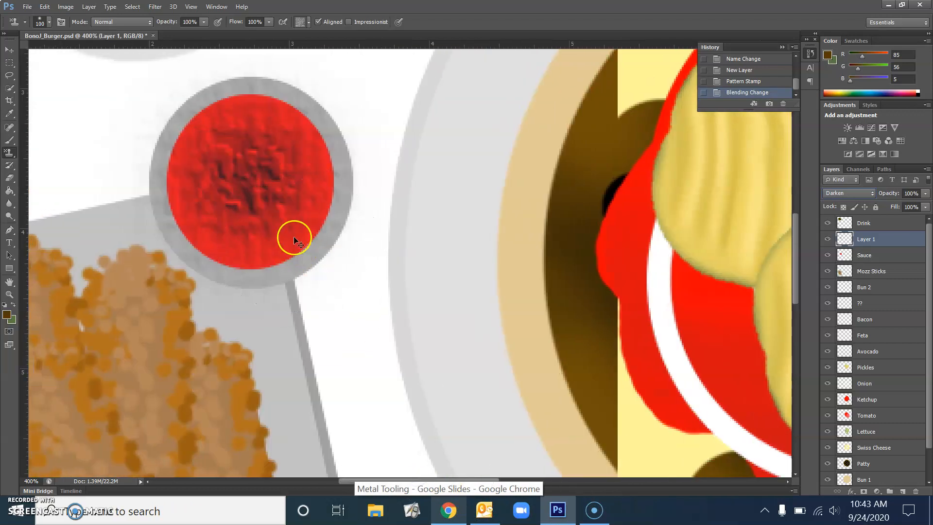
key(ctrl+minus)
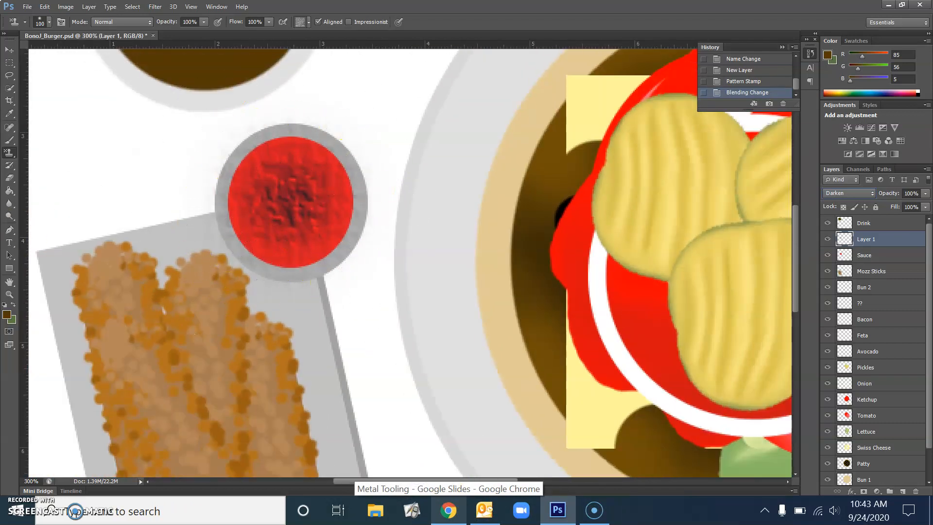
click(10, 178)
drag(325, 282, 387, 327)
key(bracketleft)
key(bracketleft)
key(bracketleft)
key(bracketleft)
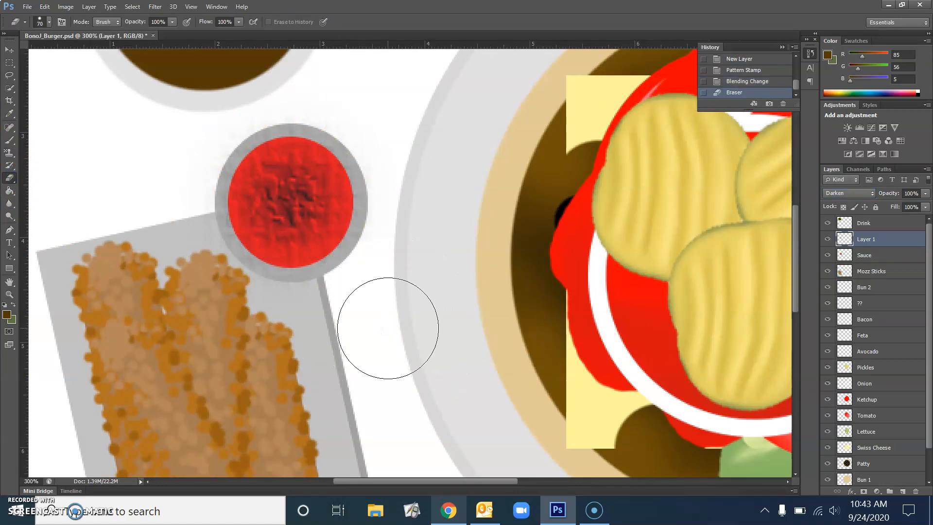
mouse_move(369, 292)
mouse_down()
mouse_move(389, 273)
mouse_move(409, 206)
mouse_move(386, 271)
mouse_move(409, 246)
mouse_up()
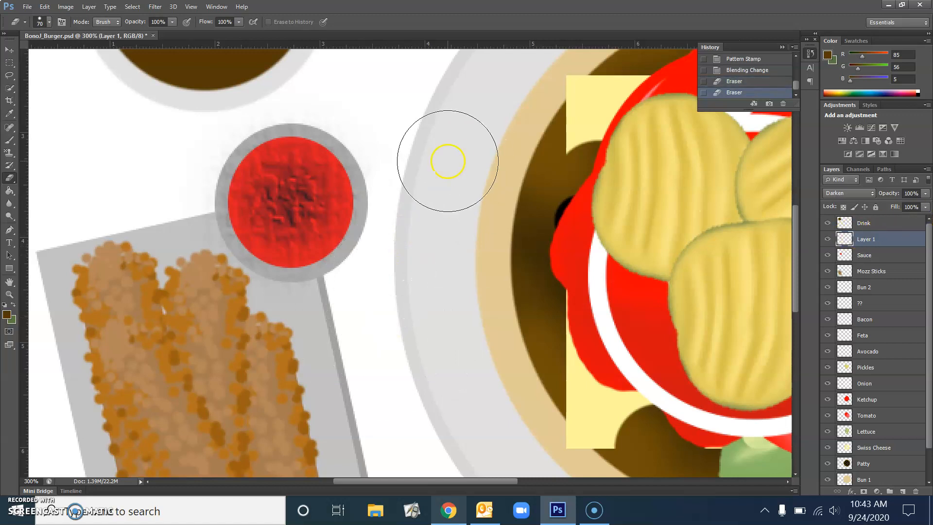
Erase remaining stray texture around the cup, undo one stroke in History, and zoom out.
mouse_move(398, 246)
mouse_down()
mouse_move(409, 213)
mouse_move(410, 254)
mouse_move(397, 152)
mouse_move(348, 96)
mouse_move(308, 80)
mouse_move(333, 98)
mouse_move(293, 82)
mouse_move(246, 92)
mouse_move(217, 111)
mouse_move(170, 186)
mouse_move(169, 225)
mouse_up()
mouse_move(182, 173)
mouse_down()
mouse_move(180, 229)
mouse_move(208, 277)
mouse_move(270, 313)
mouse_move(356, 304)
mouse_move(402, 189)
mouse_move(419, 250)
mouse_move(332, 350)
mouse_up()
mouse_move(185, 248)
mouse_down()
mouse_move(175, 167)
mouse_move(236, 110)
mouse_move(320, 90)
mouse_move(239, 120)
mouse_up()
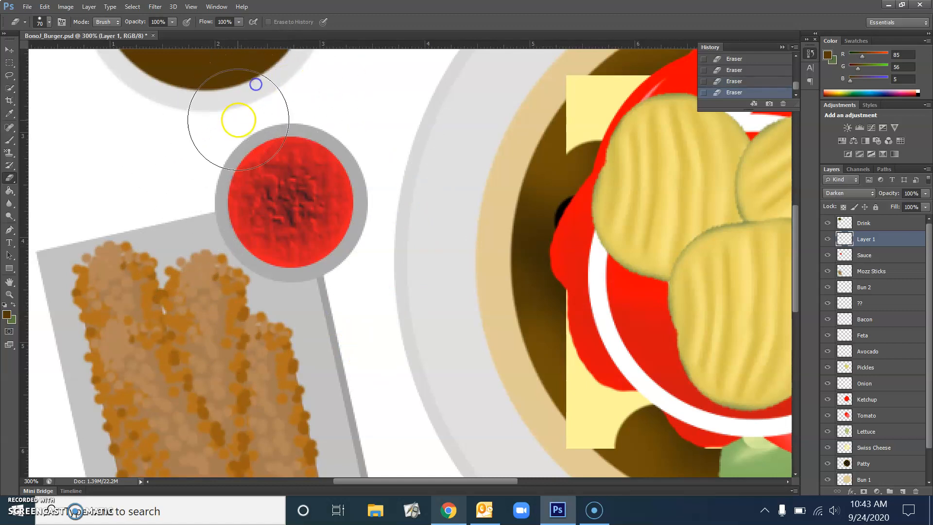
click(739, 81)
mouse_move(272, 95)
mouse_down()
mouse_move(209, 129)
mouse_move(178, 171)
mouse_move(177, 219)
mouse_up()
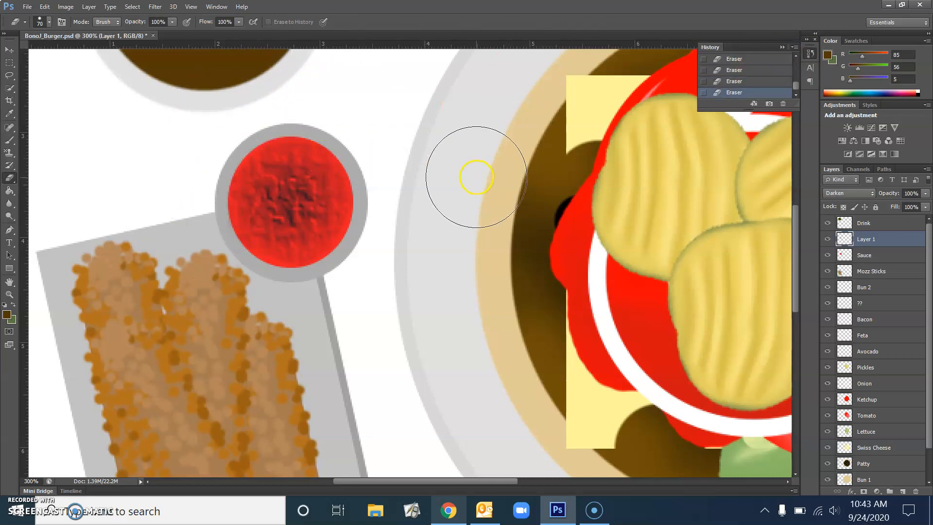
key(ctrl+minus)
key(ctrl+minus)
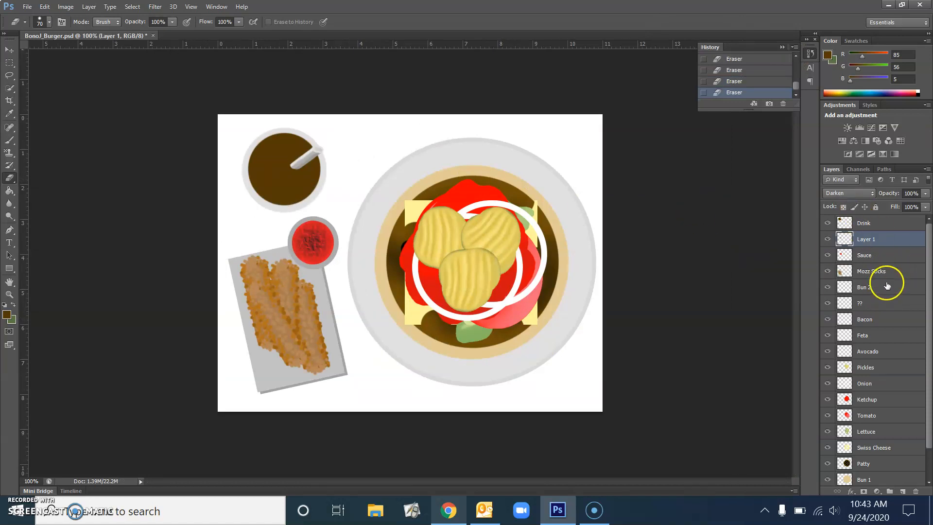
Hide Layer 1, add Layer 2, and brush over the sauce cup in the sampled sauce red.
click(826, 243)
click(903, 491)
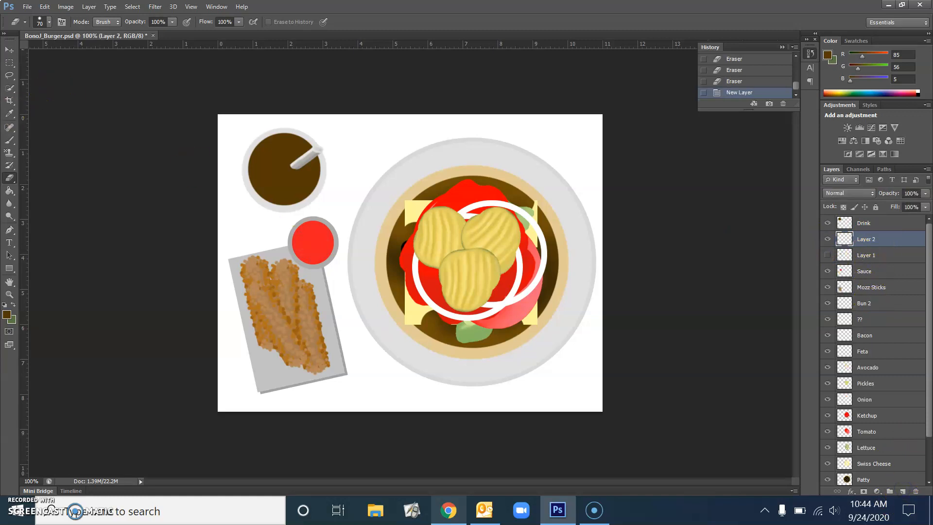
click(9, 191)
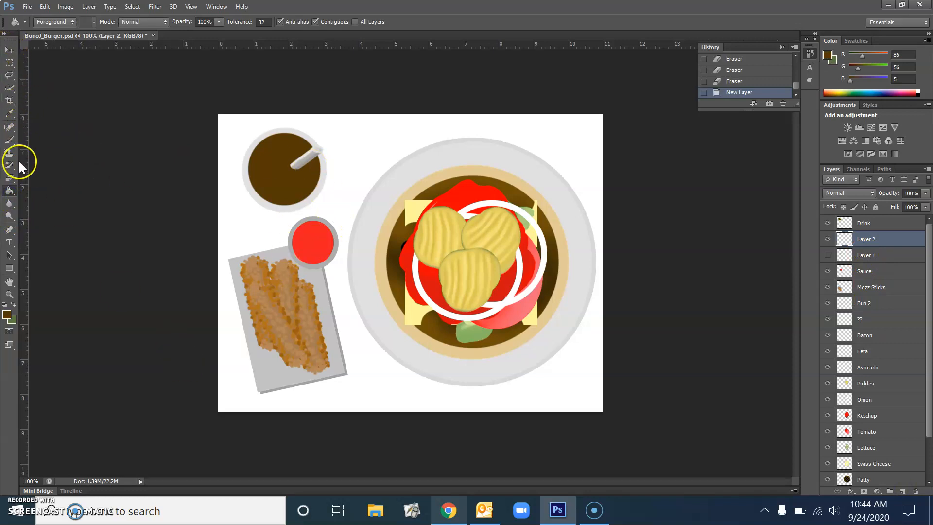
click(10, 140)
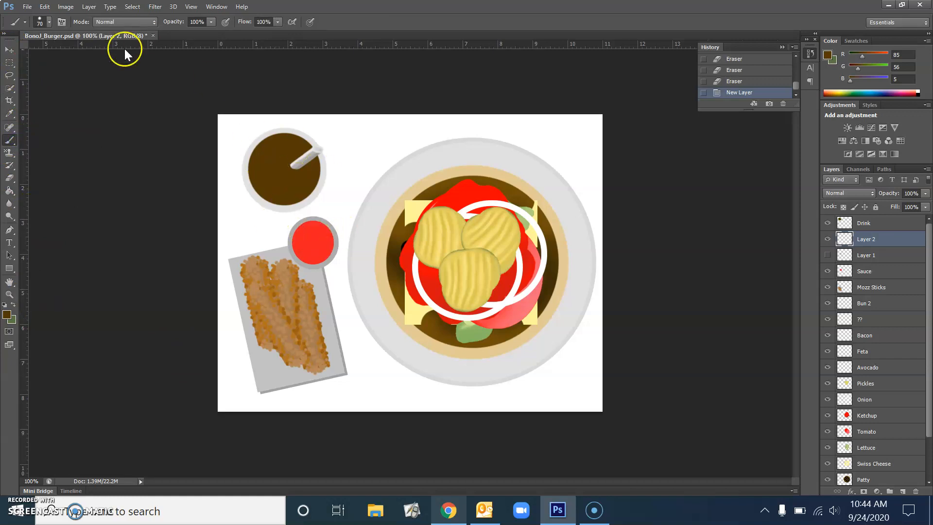
click(10, 113)
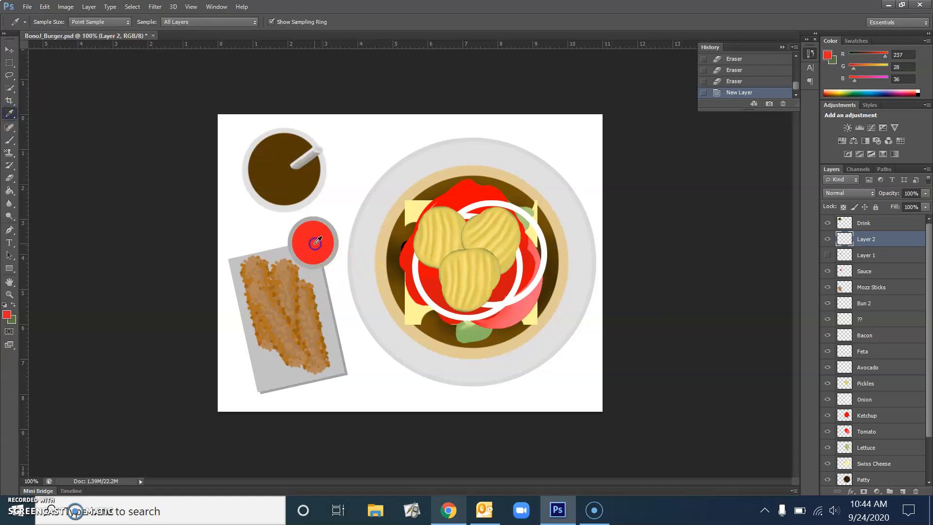
click(9, 141)
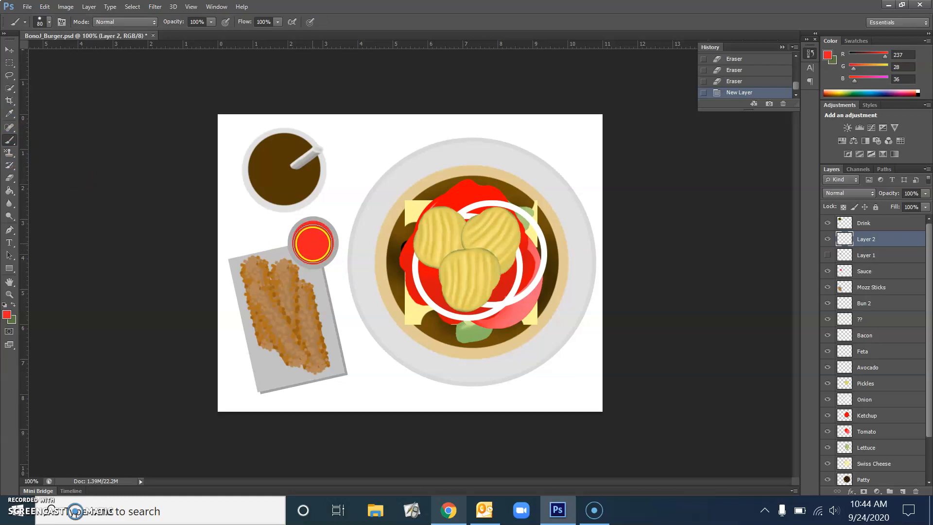
click(313, 241)
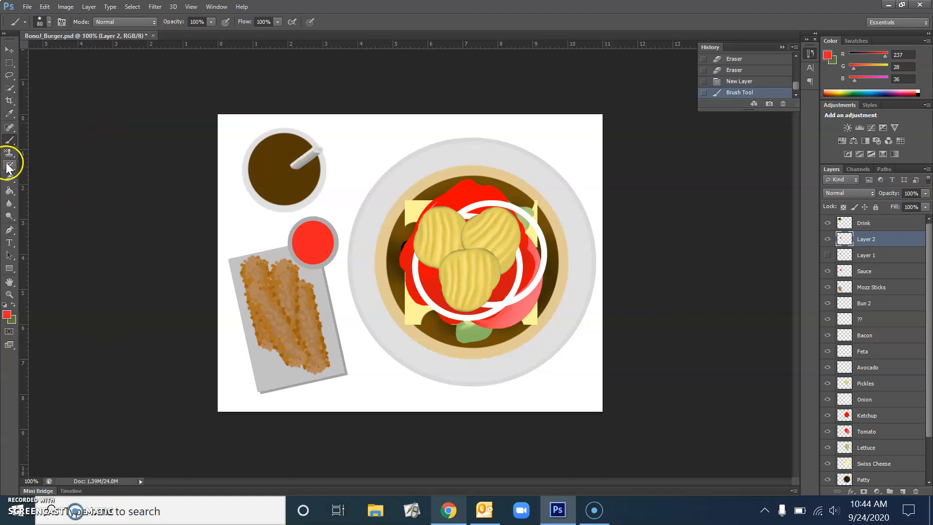
click(10, 189)
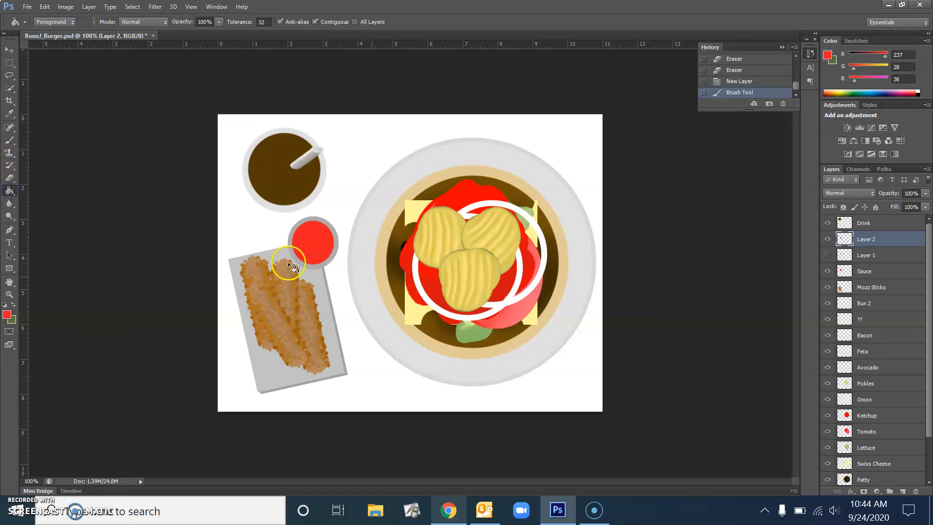
Select the round red sauce on Layer 2 with the Quick Selection tool.
click(9, 63)
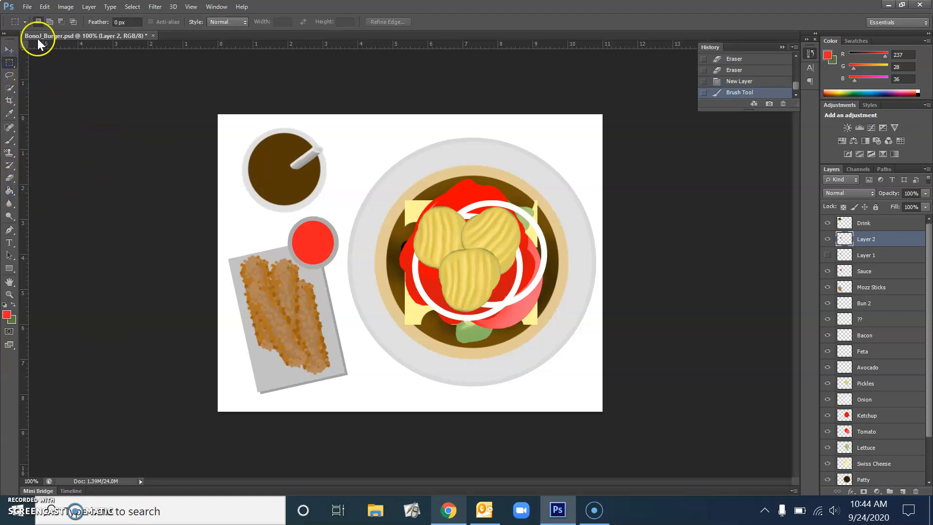
click(9, 89)
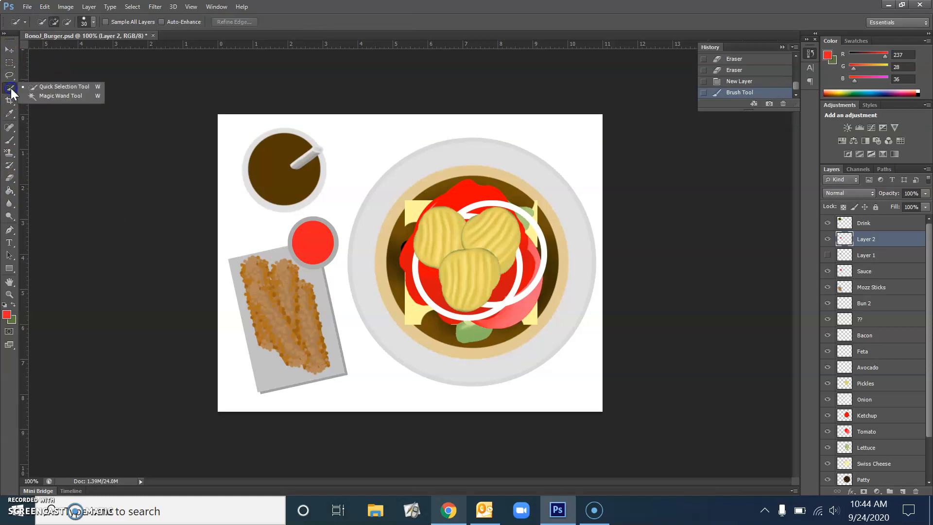
click(32, 89)
click(315, 248)
drag(315, 237, 310, 241)
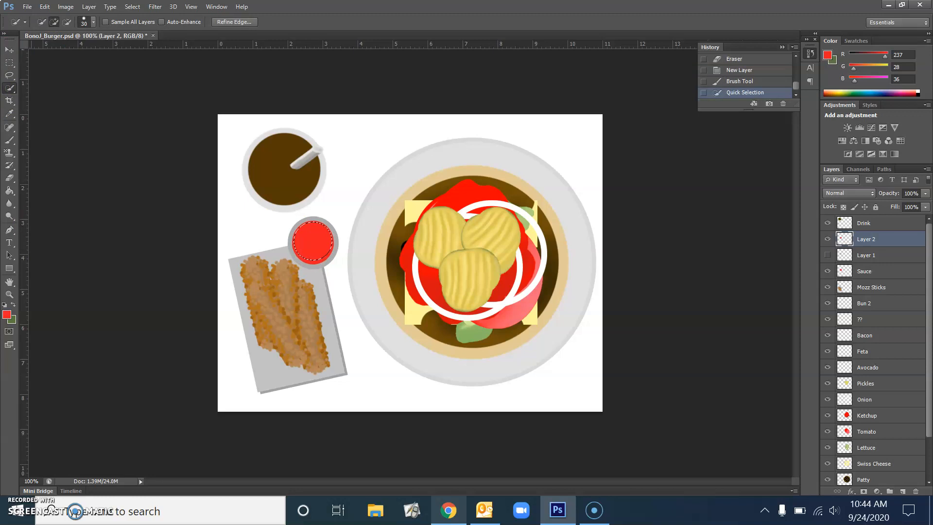
click(9, 192)
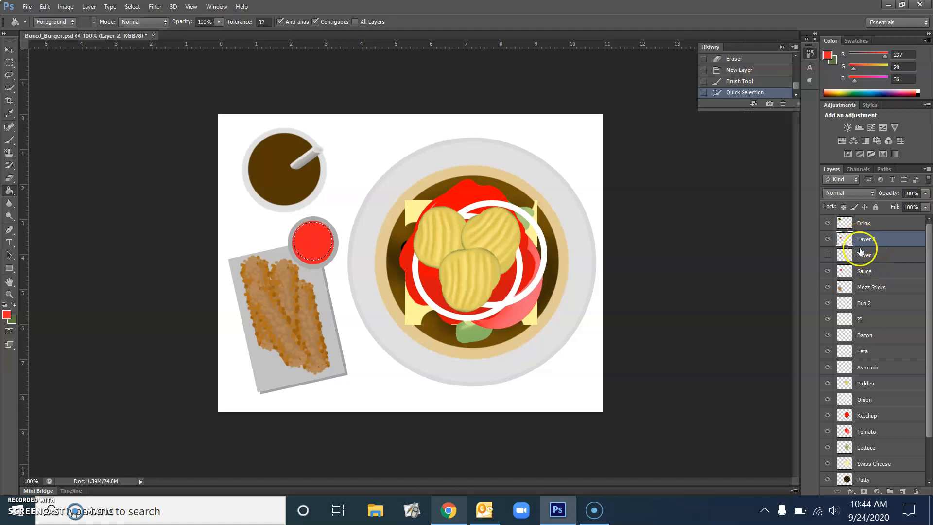
click(851, 492)
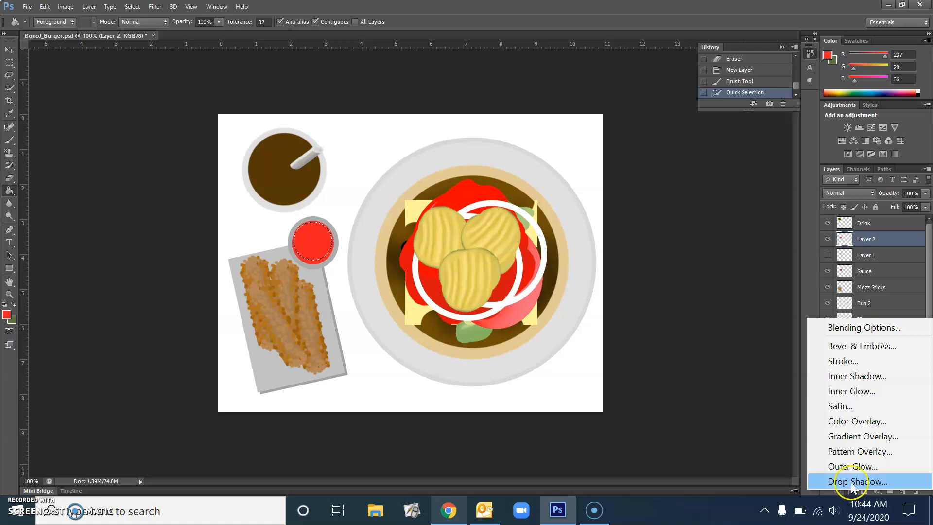
Try a Pattern Overlay and cancel it, leaving the Paint Bucket fill source on Foreground.
click(857, 453)
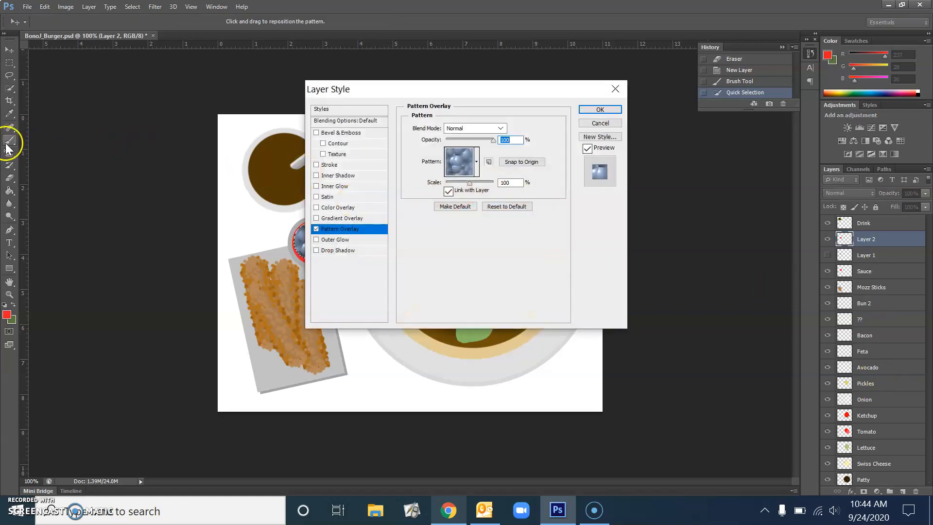
click(600, 123)
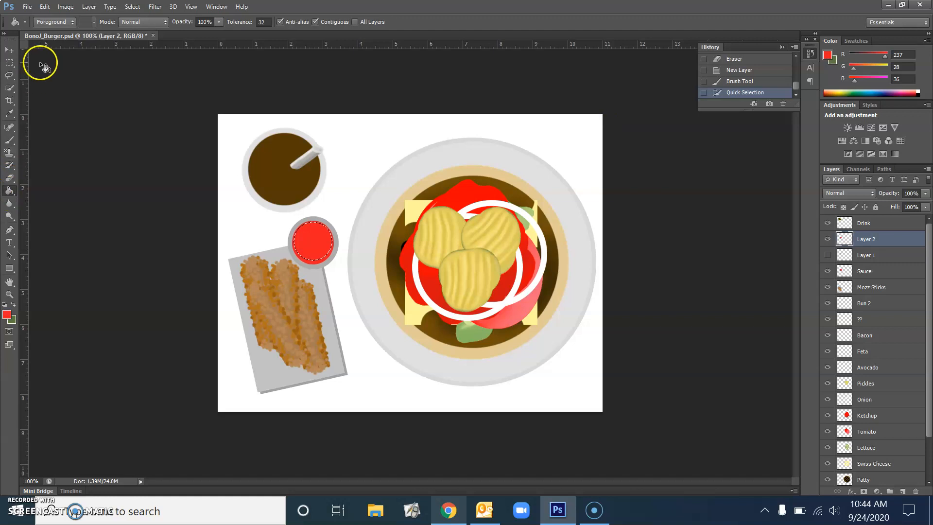
click(64, 22)
click(45, 43)
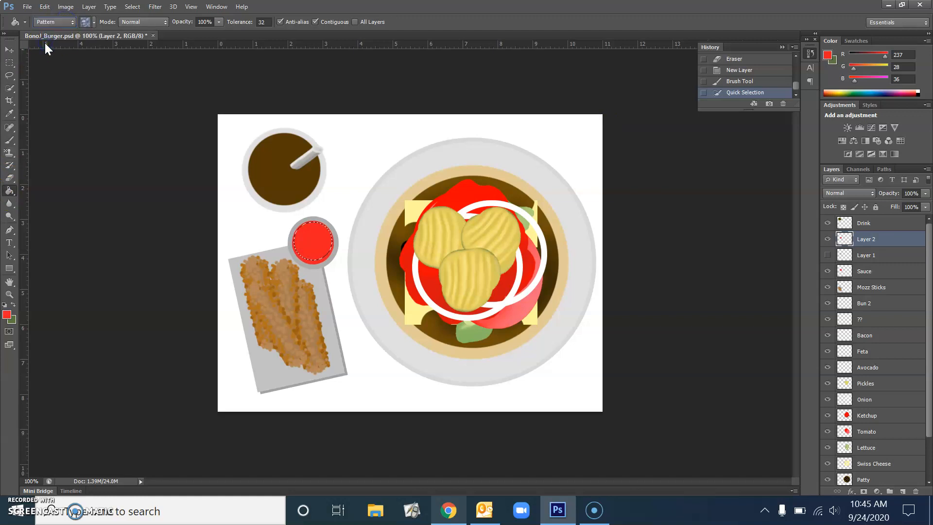
click(94, 22)
click(94, 22)
click(69, 22)
click(65, 31)
Apply a Pattern Overlay using the grey speckled pattern to Layer 2.
click(851, 490)
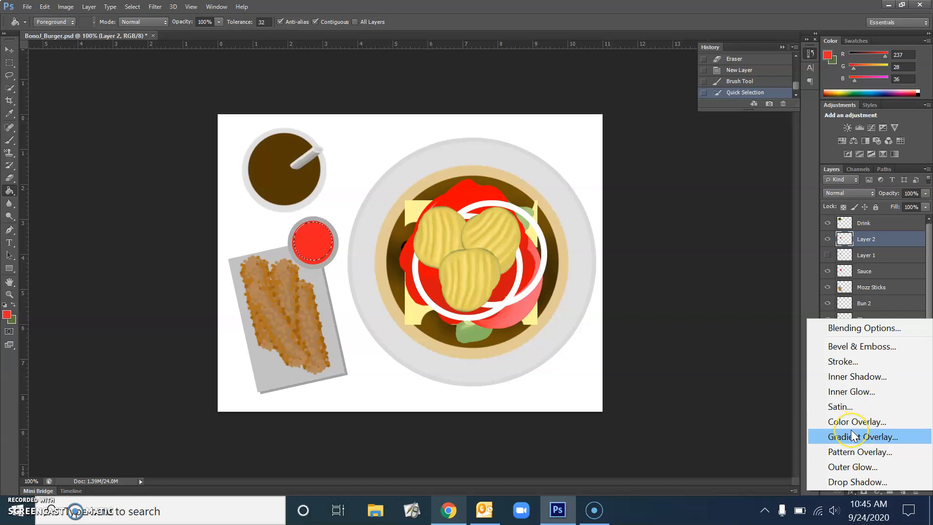
click(856, 449)
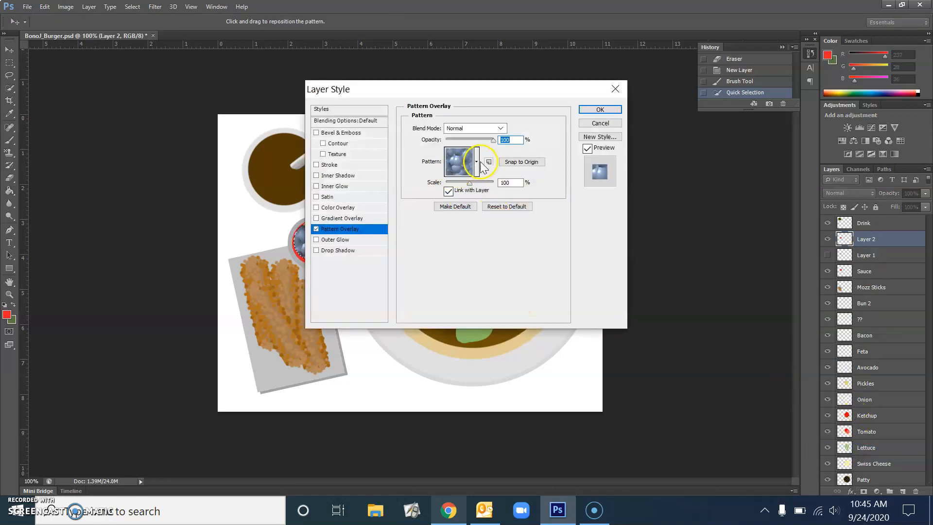
click(476, 162)
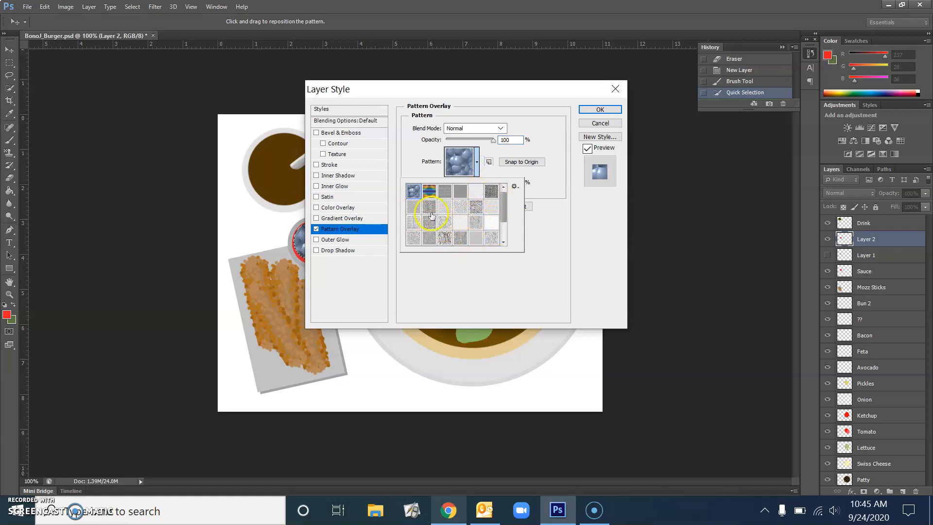
click(428, 207)
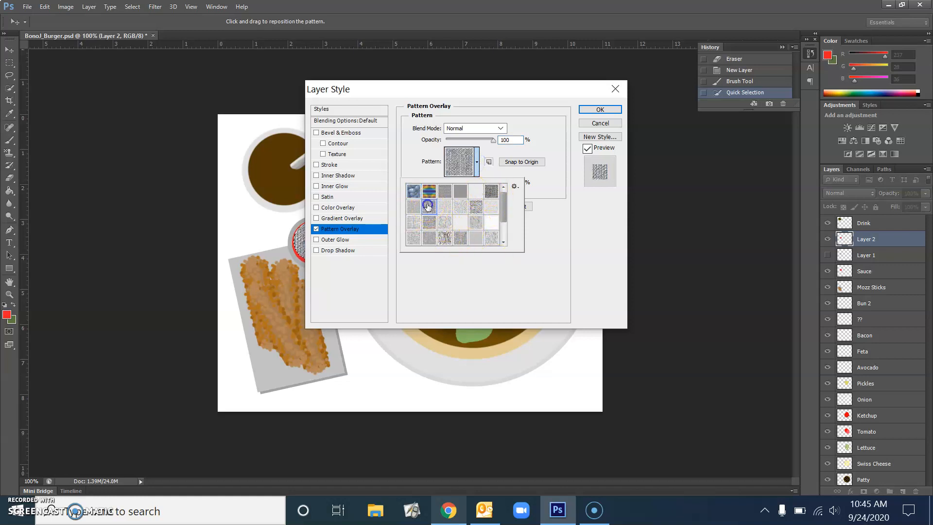
click(600, 109)
click(601, 110)
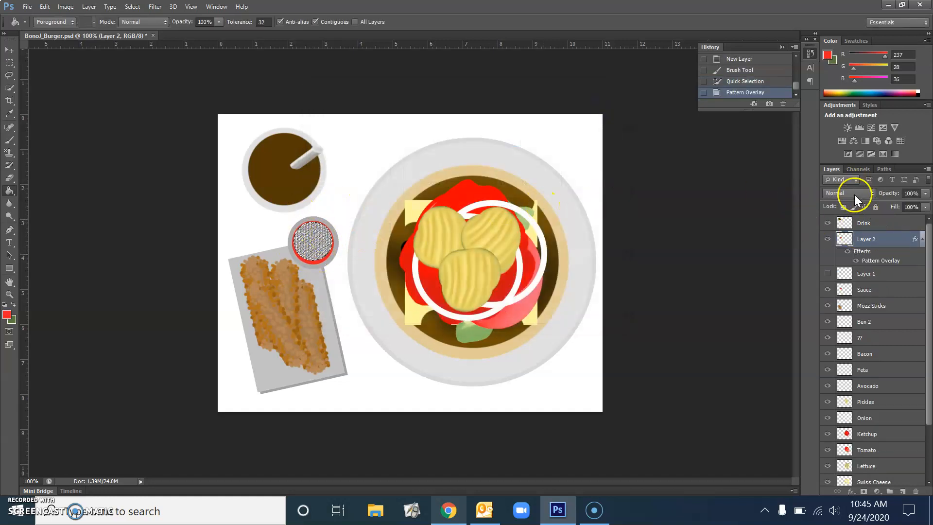
Change Layer 2's blend mode to Multiply after briefly trying Darken.
click(854, 194)
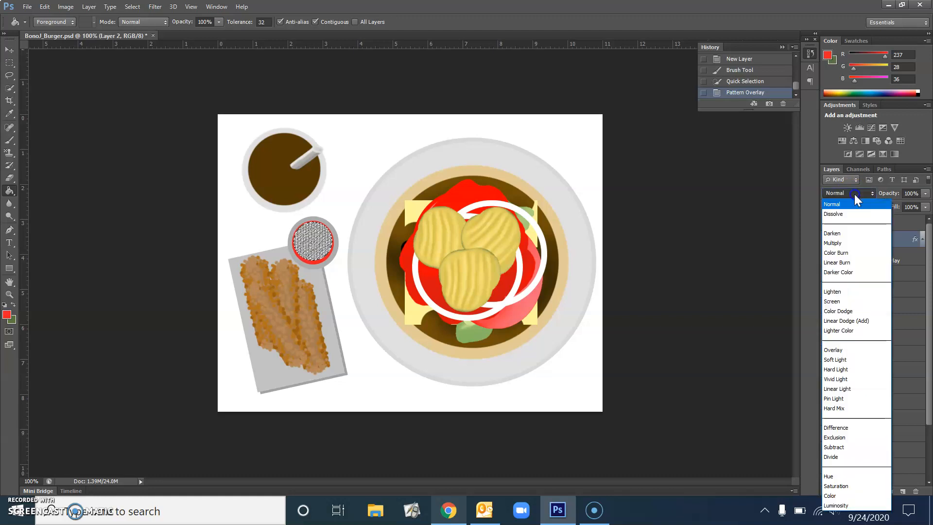
click(833, 234)
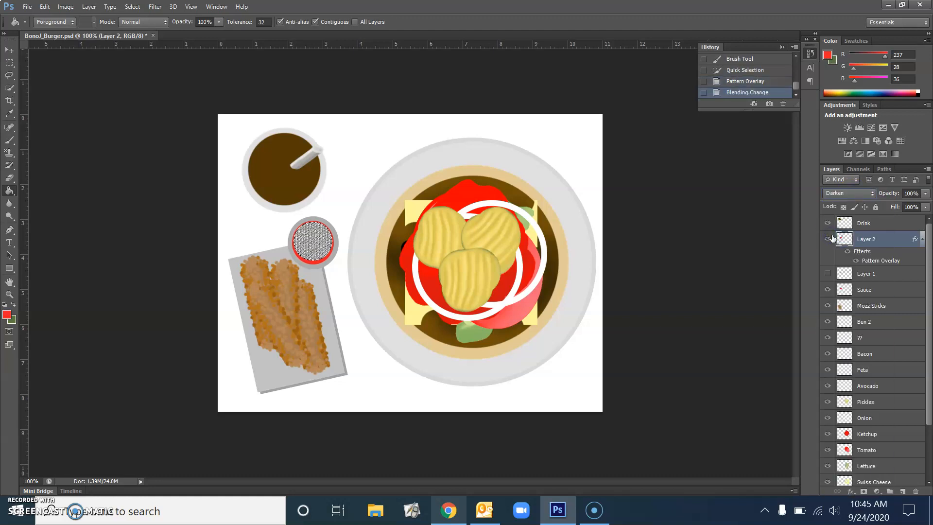
click(861, 240)
click(856, 194)
click(855, 241)
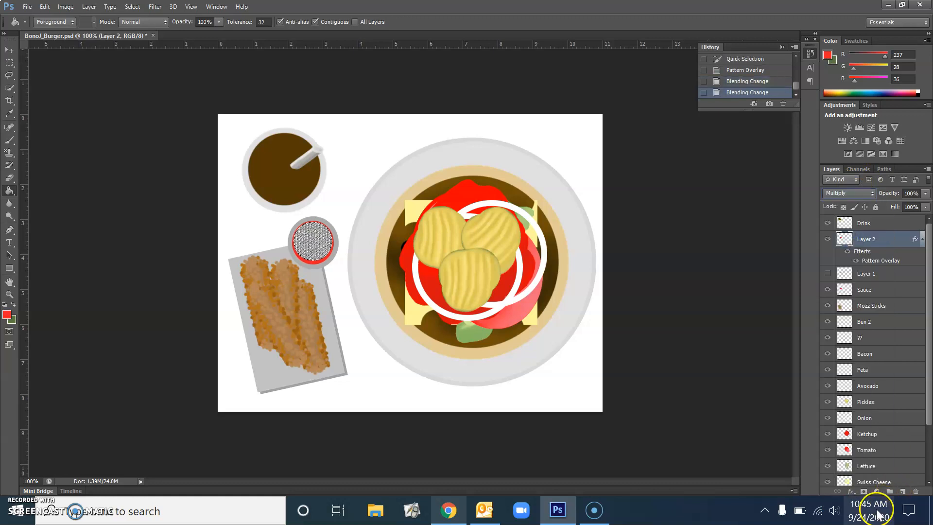
Review Layer 2's Pattern Overlay without changes and set the Paint Bucket source to Pattern.
click(851, 492)
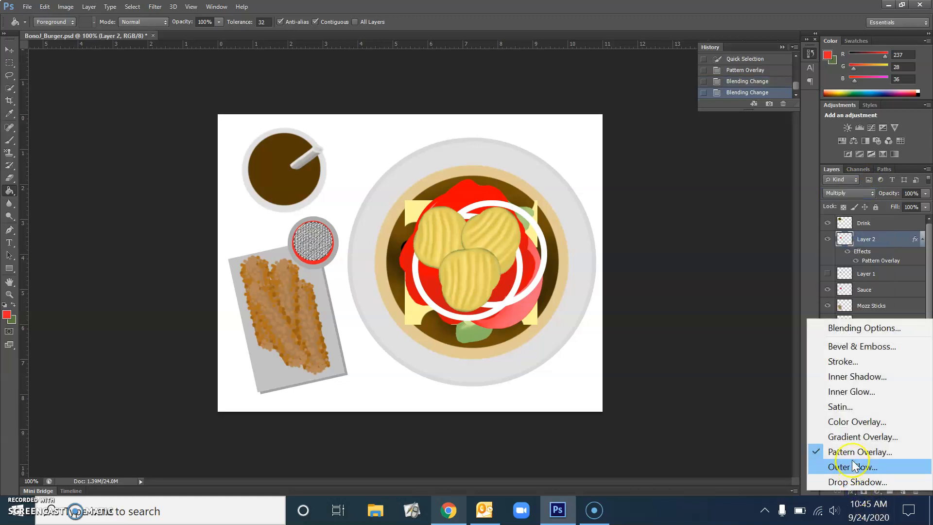
key(Escape)
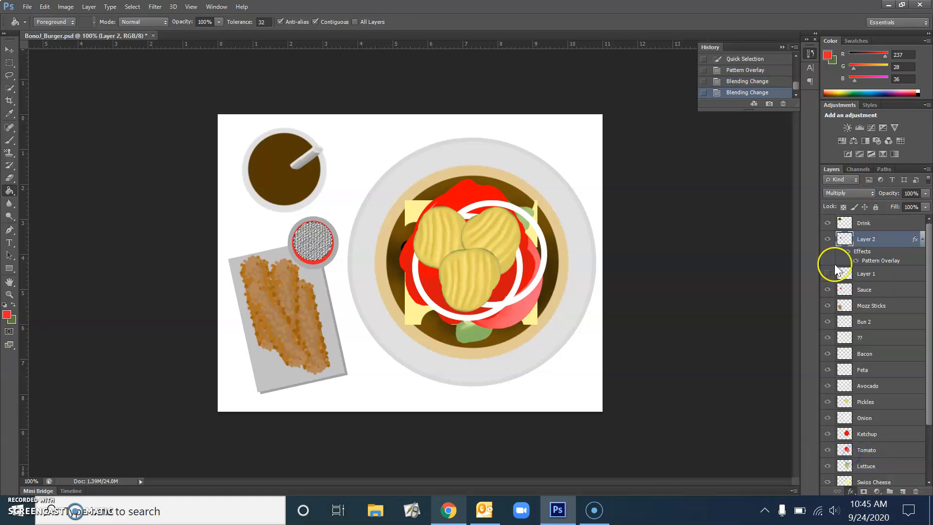
double_click(885, 251)
click(599, 124)
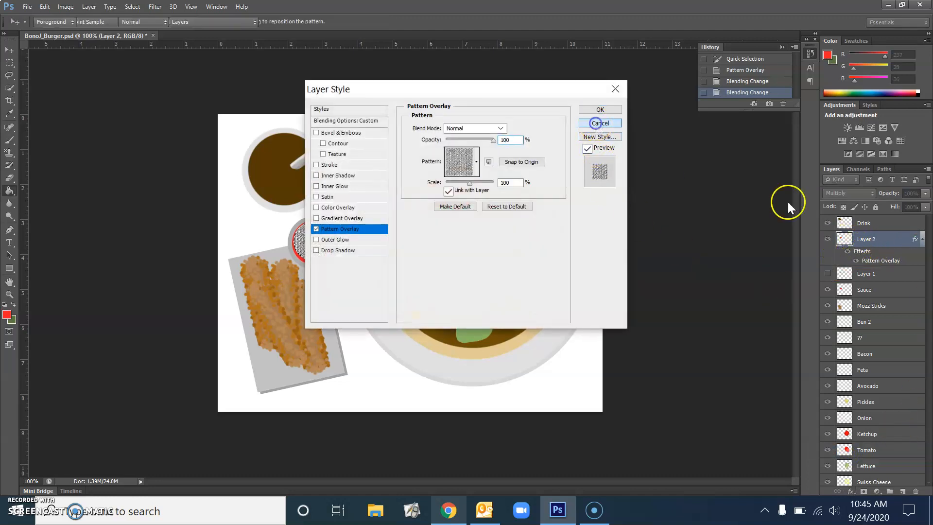
click(58, 43)
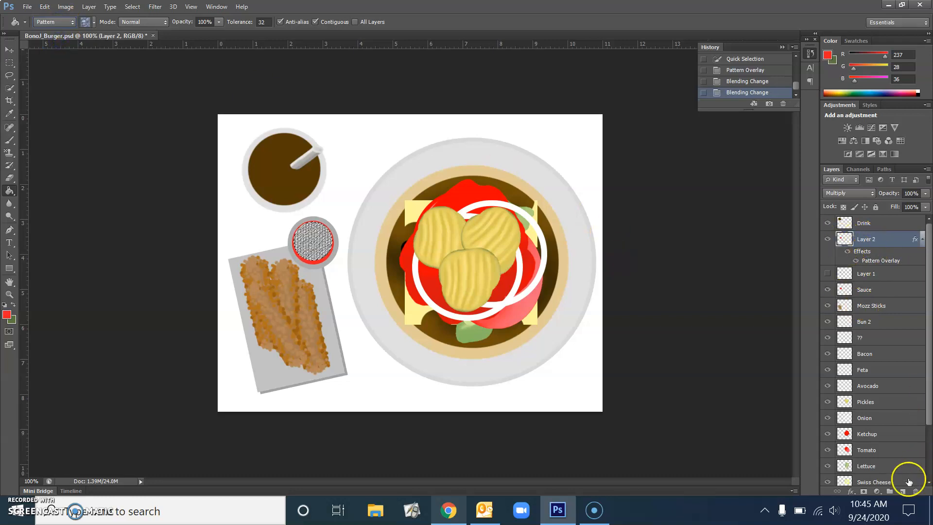
Delete Layer 2 and choose a grey pattern for the Paint Bucket.
click(916, 491)
key(Return)
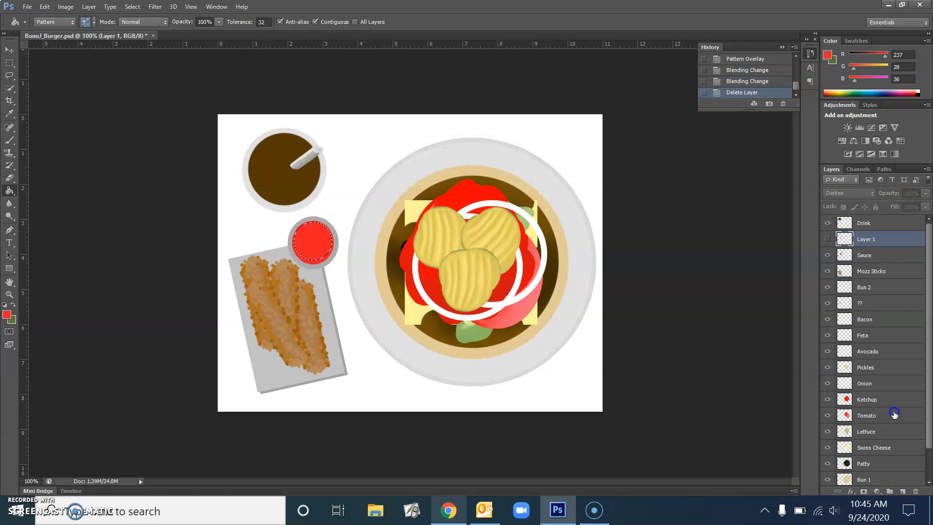
click(94, 23)
click(39, 57)
click(67, 64)
click(57, 60)
Dismiss the hidden-layer warning, add a fresh Layer 2 and brush over the sauce.
click(325, 238)
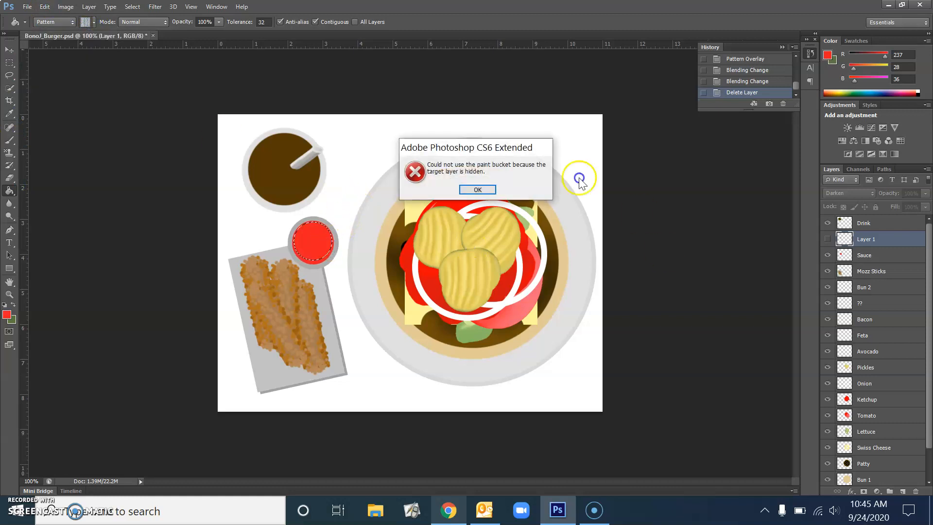
click(483, 188)
click(903, 491)
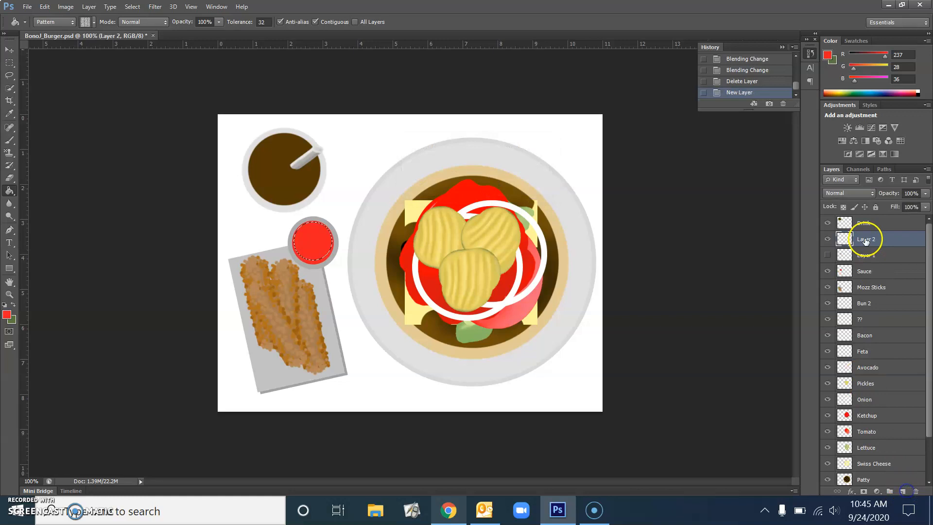
click(9, 144)
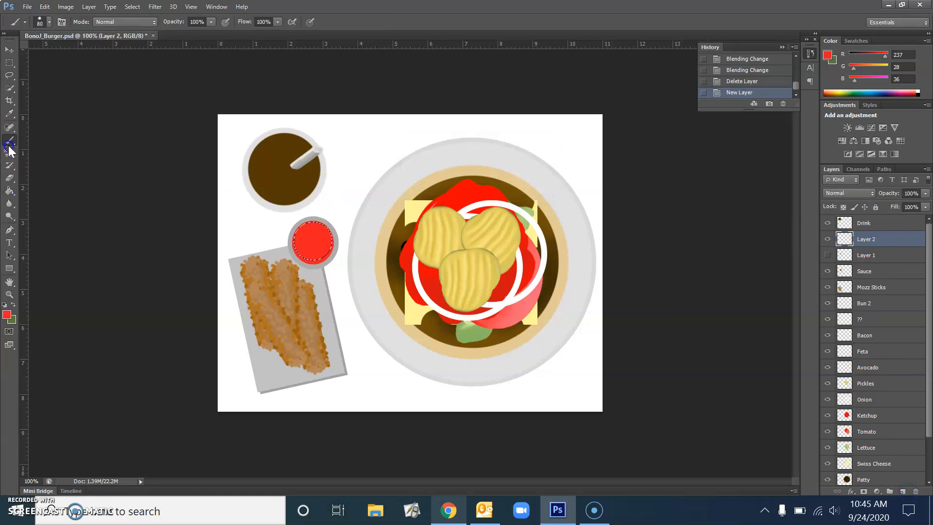
click(312, 242)
Paint-bucket the grey pattern into the sauce selection and blend Layer 2 with Darken.
click(9, 191)
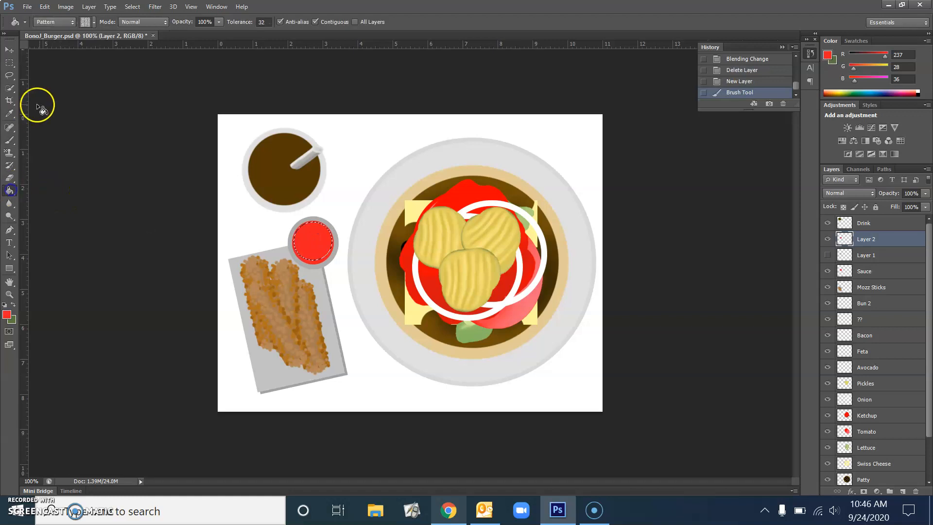
click(319, 237)
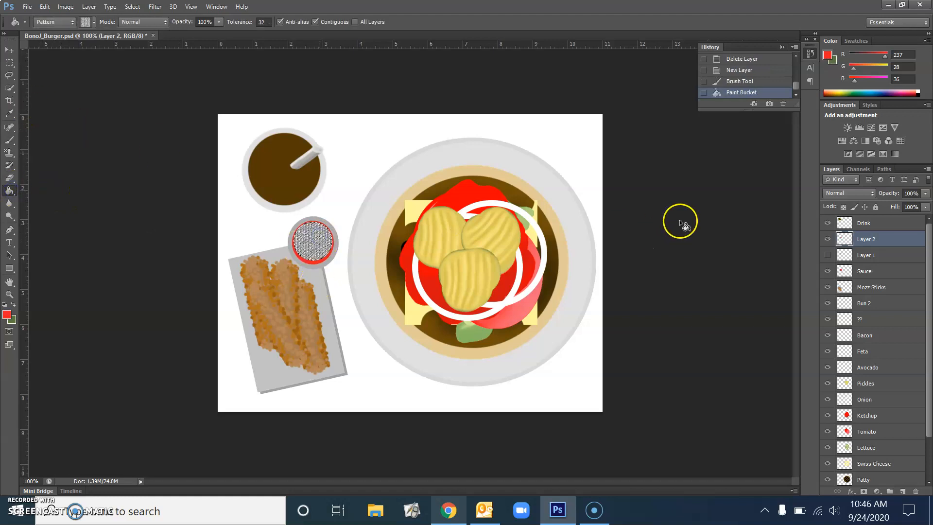
click(856, 193)
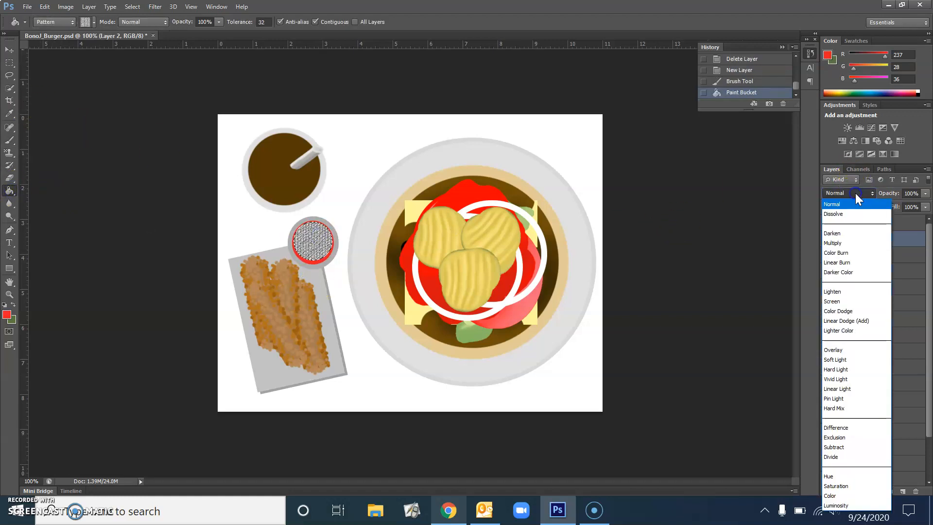
click(841, 213)
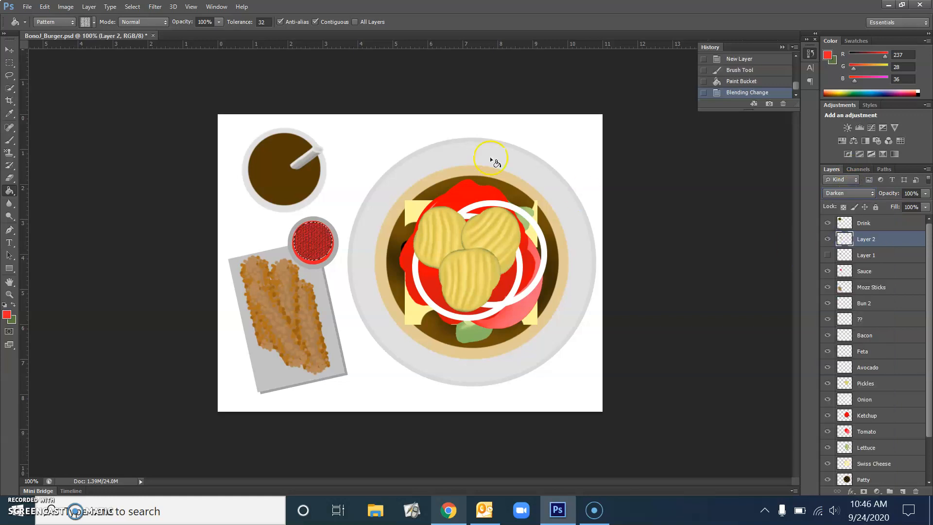